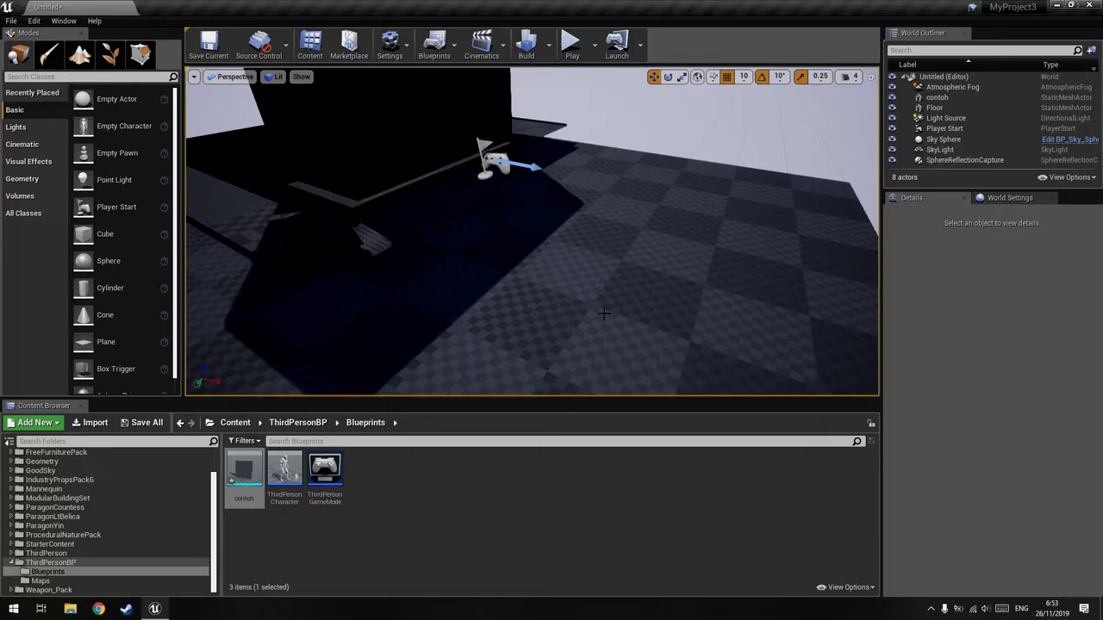
# Open the contoh wall mesh in the Static Mesh Editor.
pyautogui.moveTo(532, 233)
pyautogui.mouseDown(button='right')
pyautogui.moveTo(551, 232)
pyautogui.moveTo(521, 234)
pyautogui.mouseUp(button='right')
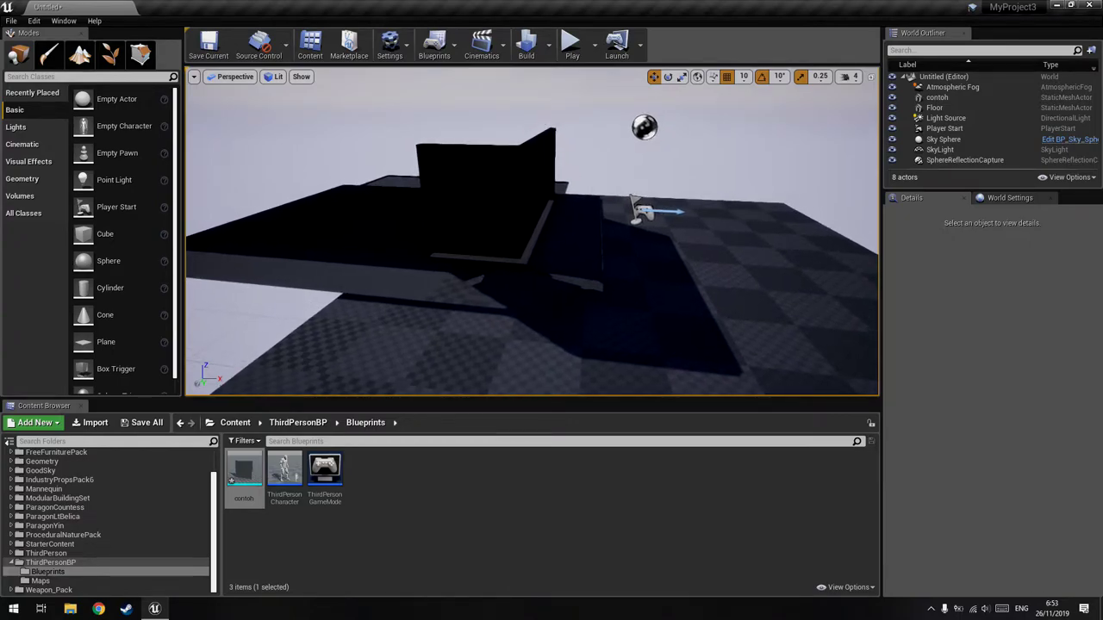
pyautogui.moveTo(531, 232); pyautogui.dragTo(543, 233, button='right')
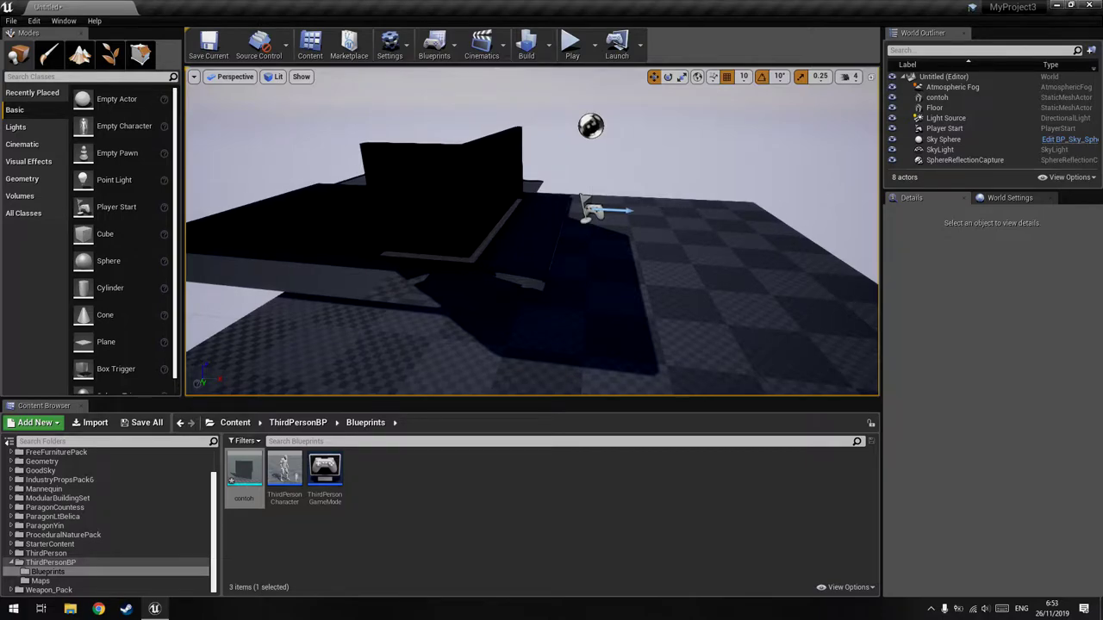
pyautogui.moveTo(532, 232)
pyautogui.mouseDown(button='right')
pyautogui.moveTo(551, 231)
pyautogui.moveTo(539, 233)
pyautogui.moveTo(539, 259)
pyautogui.mouseUp(button='right')
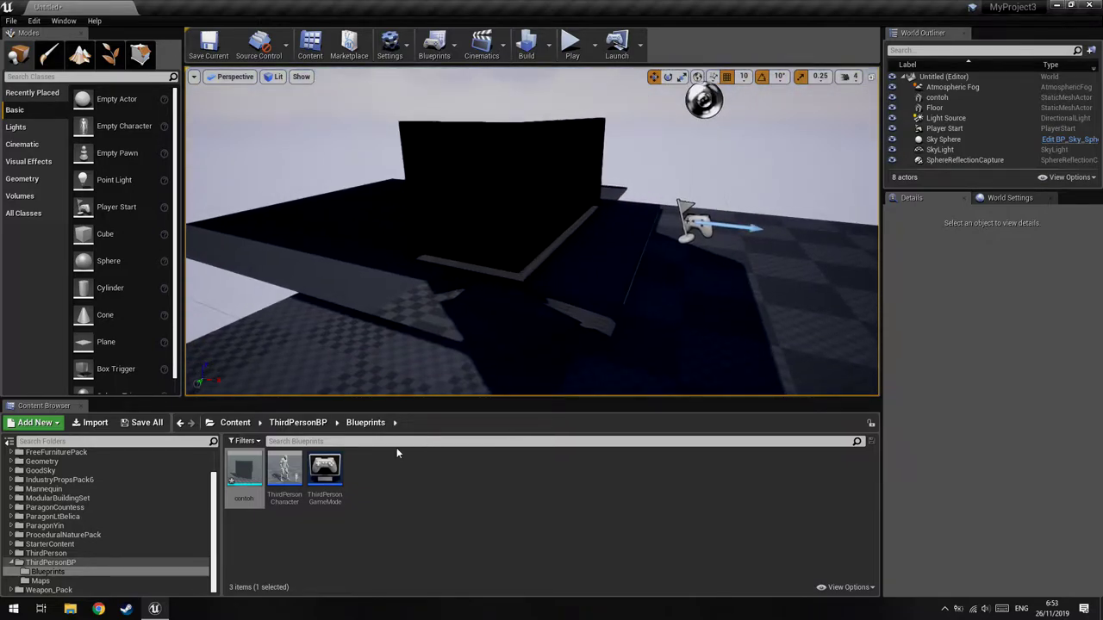
pyautogui.moveTo(246, 470)
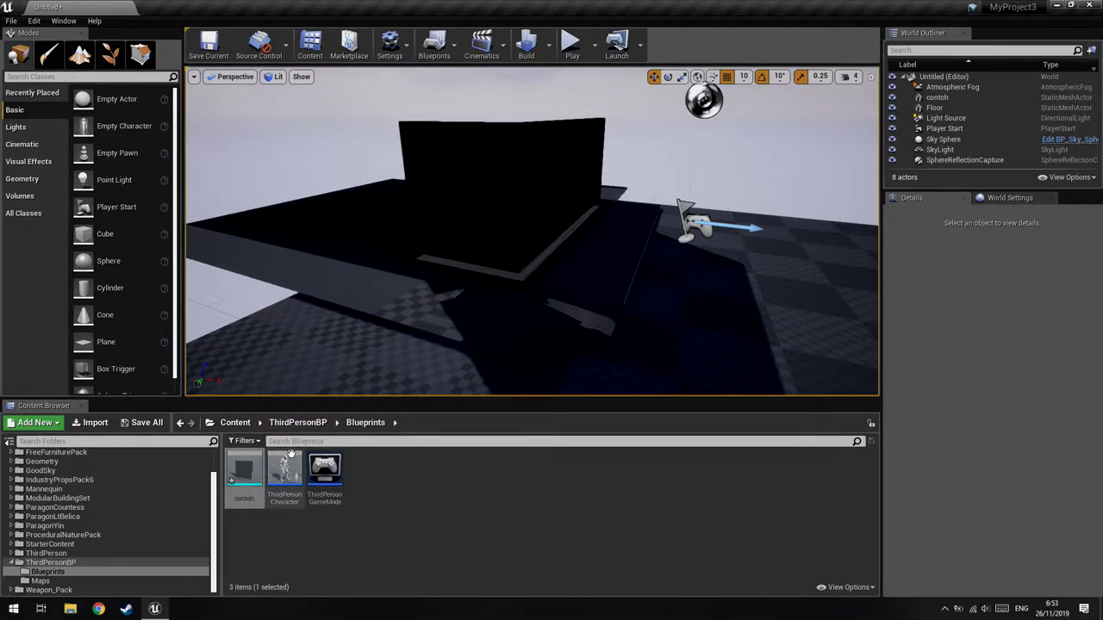
pyautogui.doubleClick(244, 472)
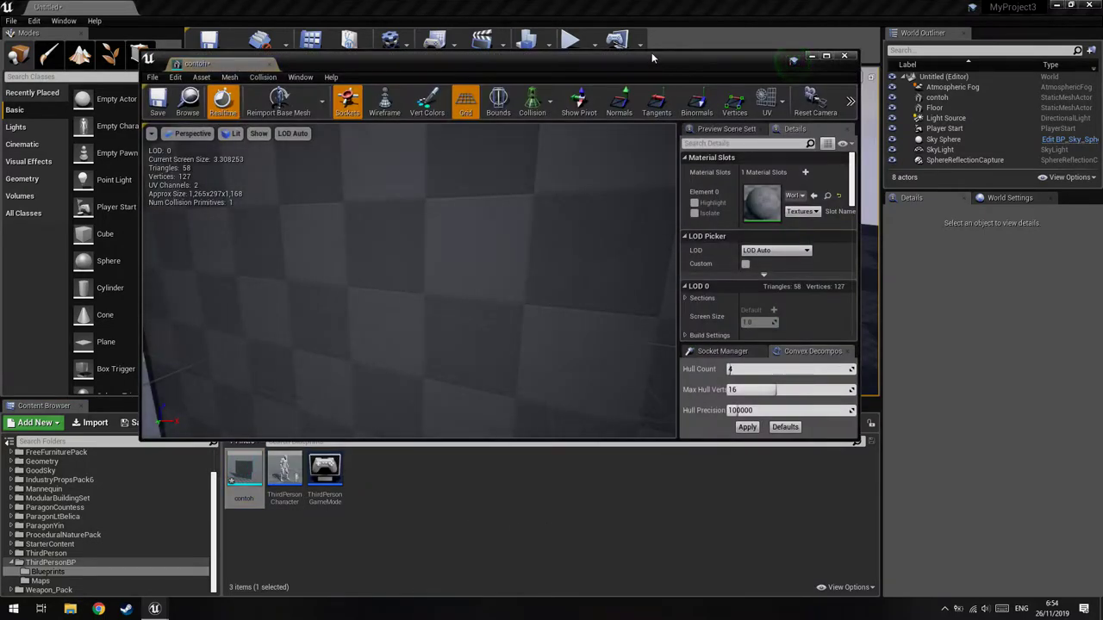
# Show contoh's simple collision box, inspect it around the wall, then minimise the editor.
pyautogui.moveTo(629, 61); pyautogui.dragTo(876, 118)
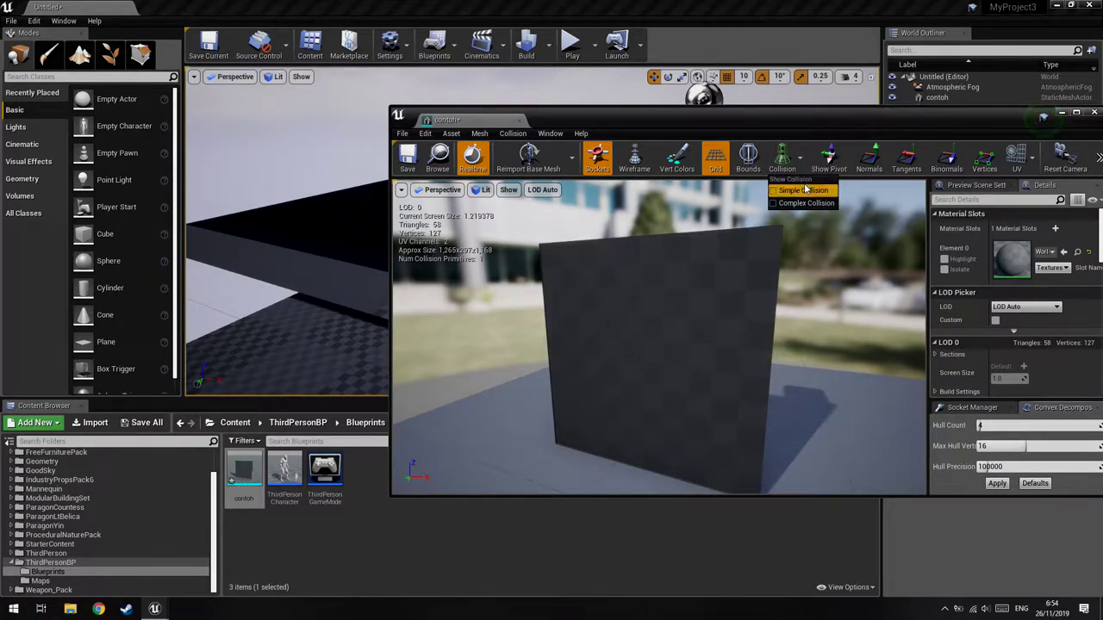
pyautogui.click(775, 191)
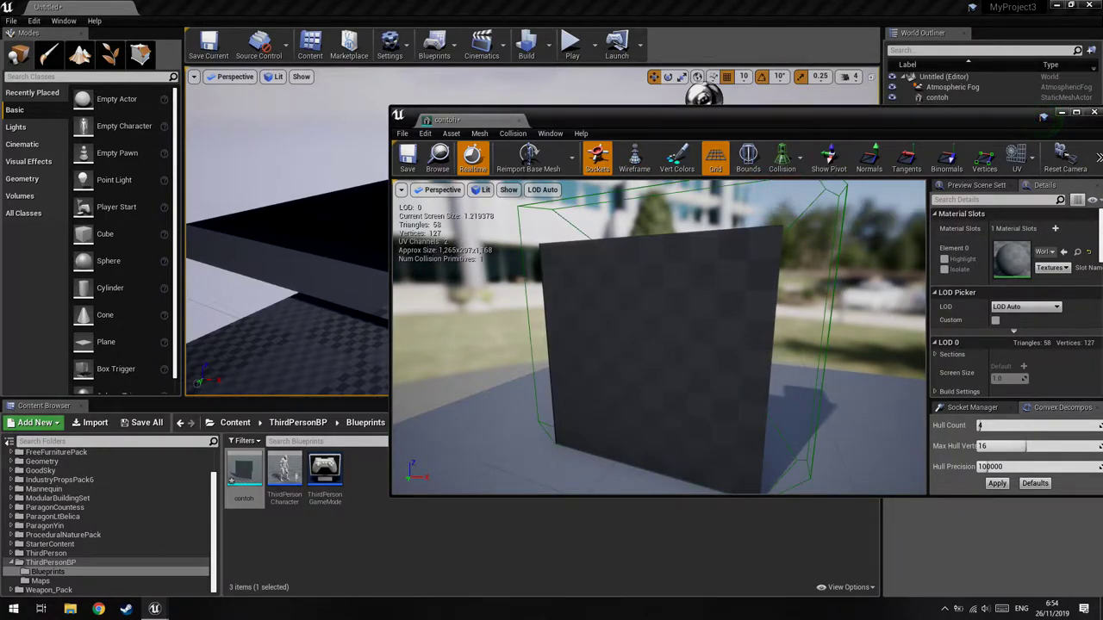
pyautogui.moveTo(659, 336); pyautogui.dragTo(482, 327)
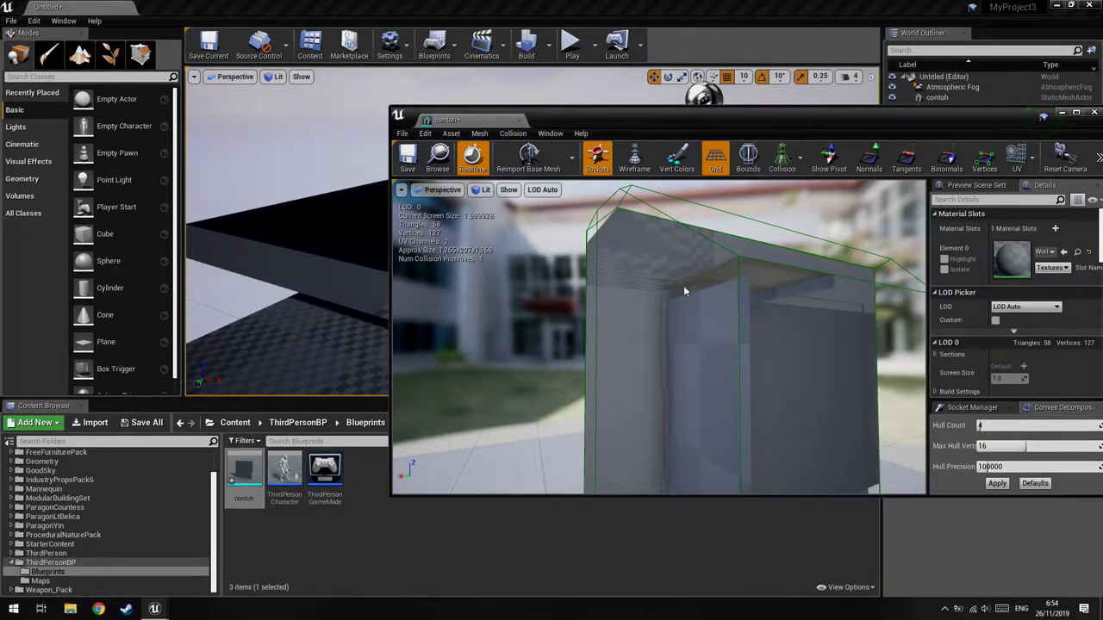
pyautogui.click(1062, 112)
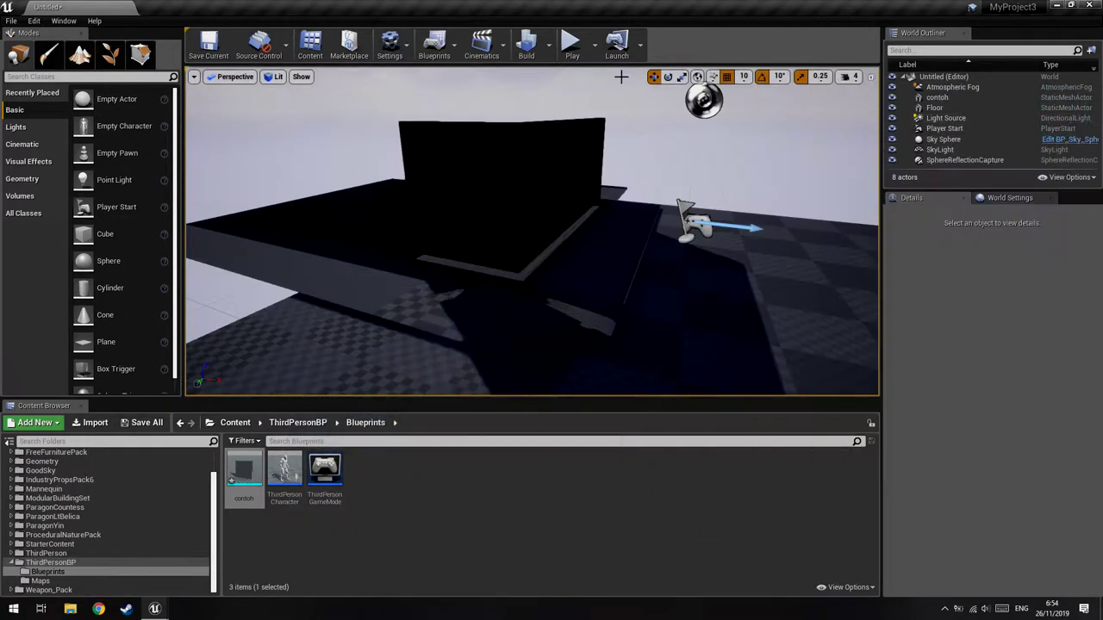
pyautogui.click(571, 44)
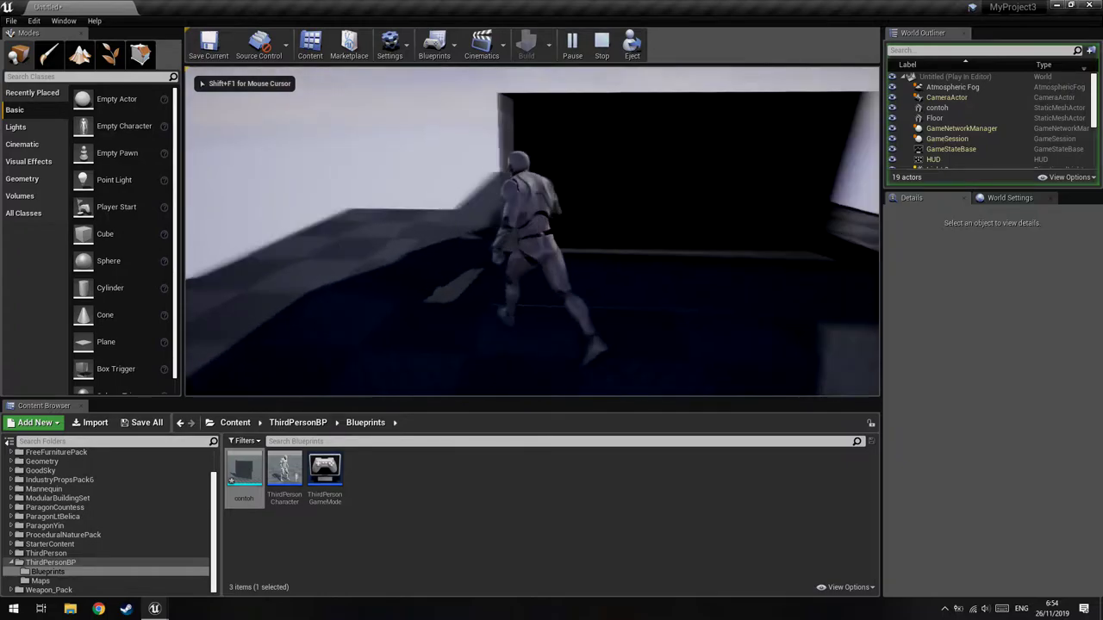
pyautogui.press('space')
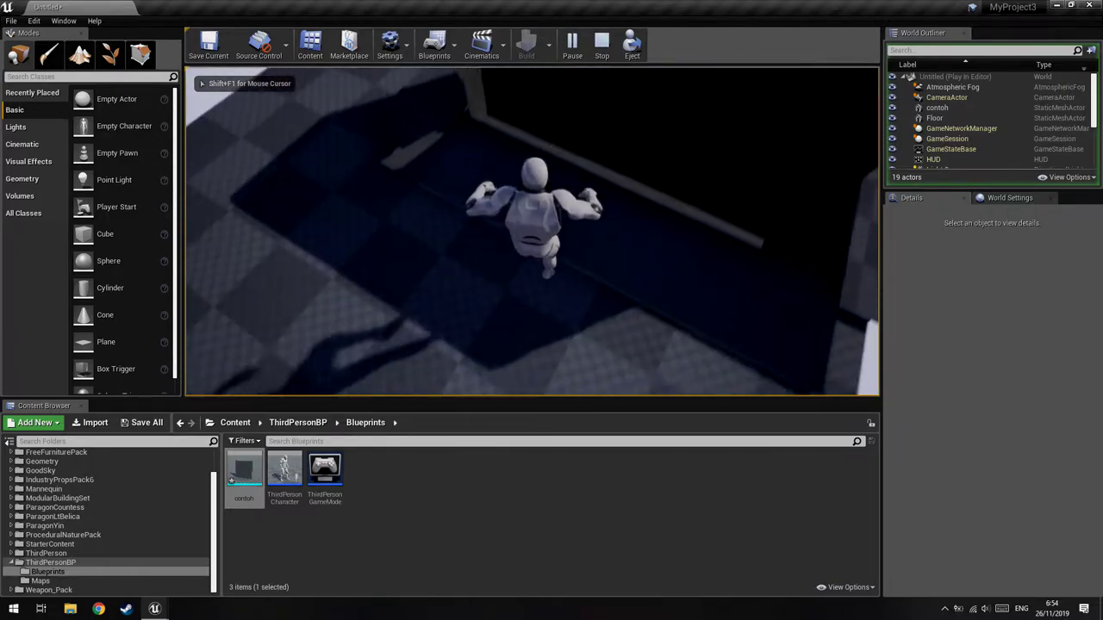
pyautogui.press('w')
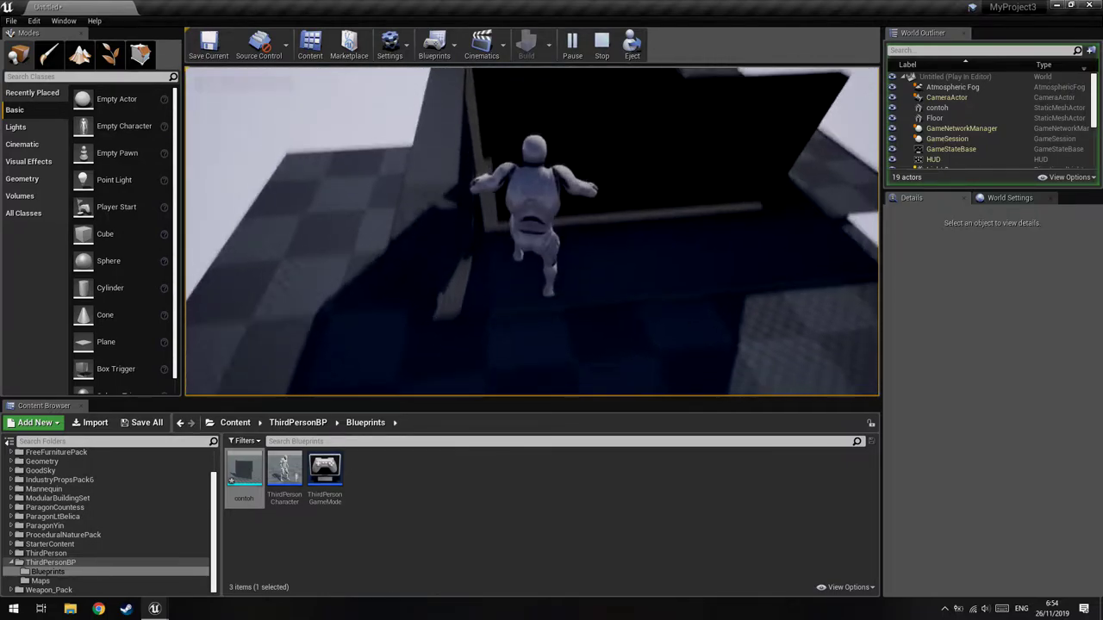
pyautogui.press('space')
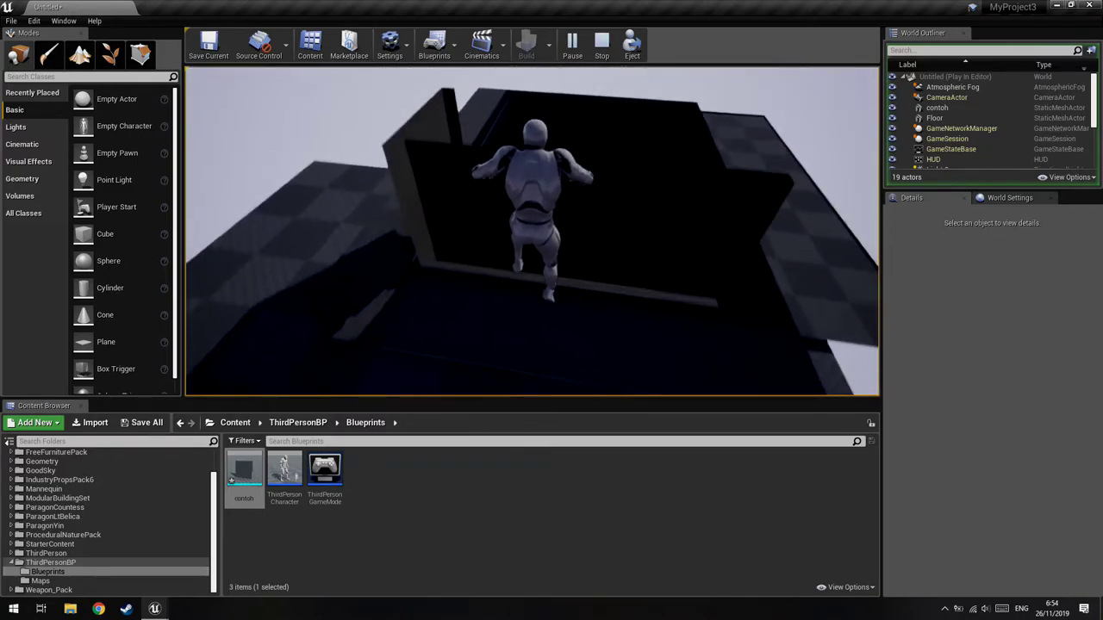
pyautogui.press('s')
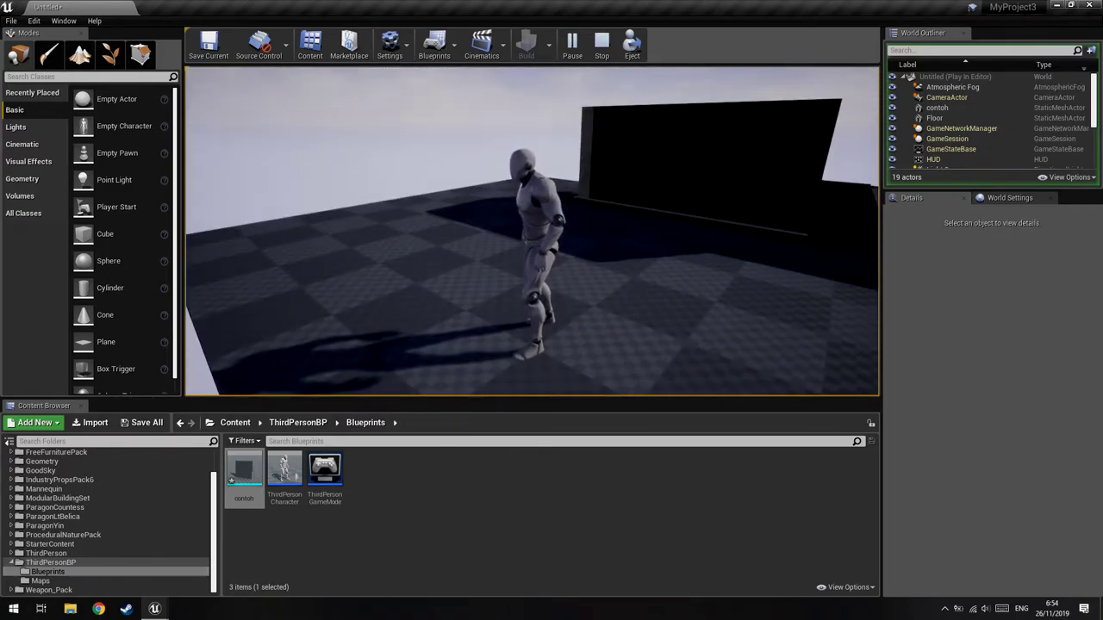
pyautogui.press('w')
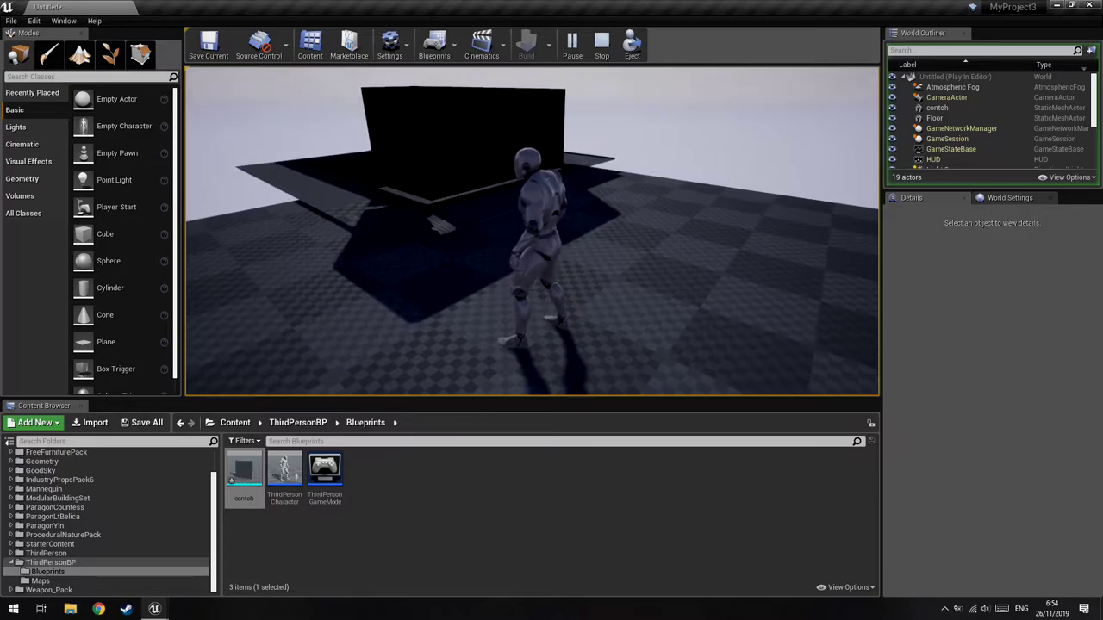
pyautogui.press('w')
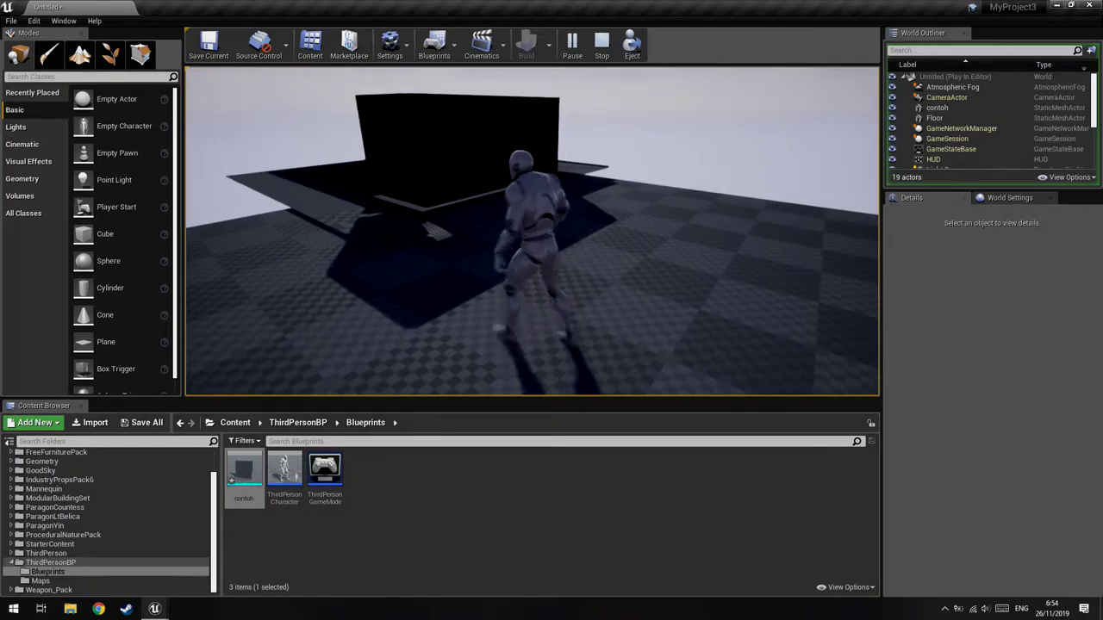
pyautogui.press('space')
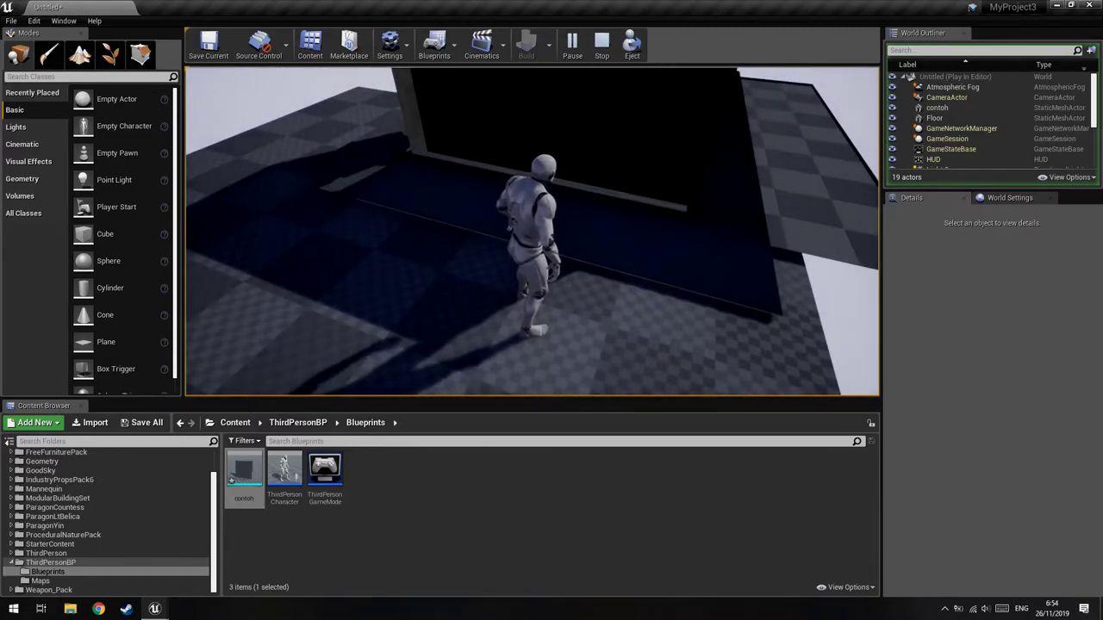
pyautogui.press('Escape')
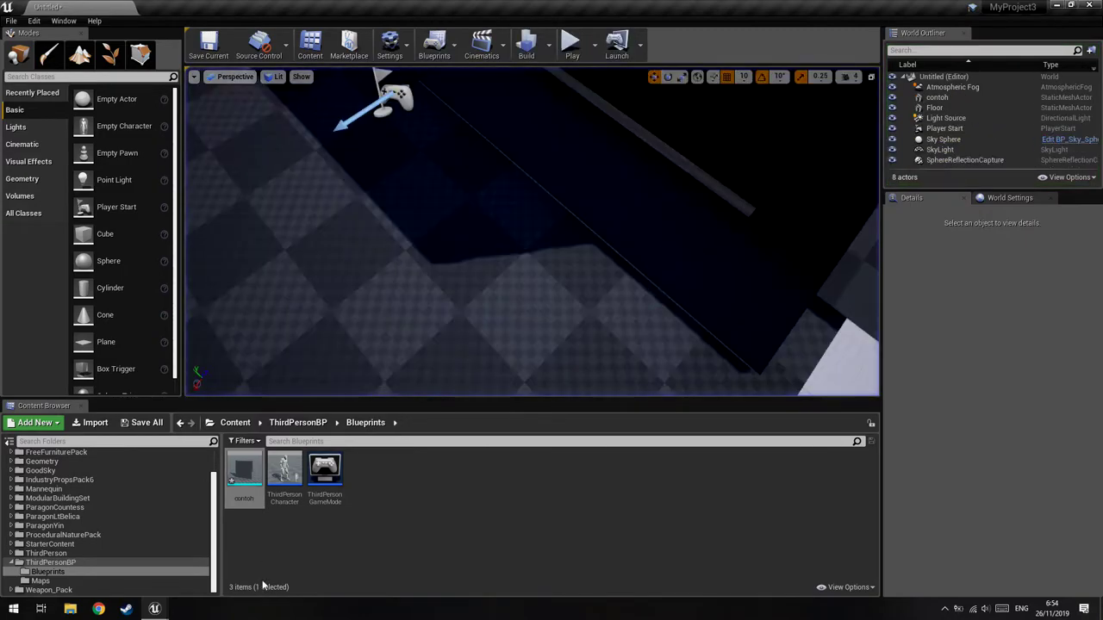
# Restore the contoh mesh editor and remove its existing box collision.
pyautogui.moveTo(155, 609)
pyautogui.click(211, 560)
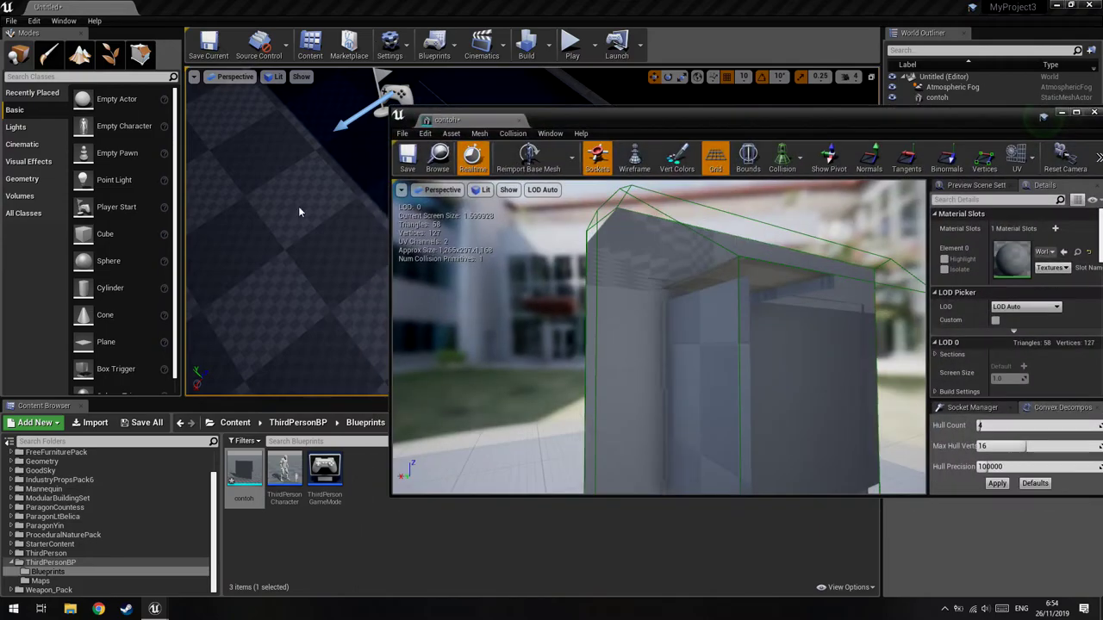
pyautogui.click(521, 136)
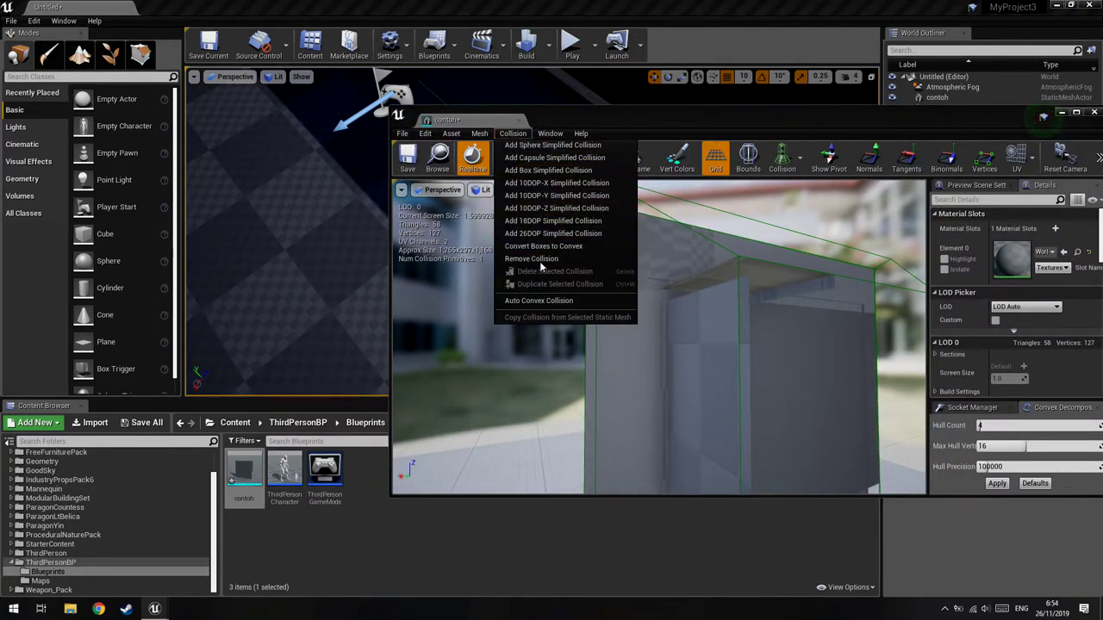
pyautogui.click(533, 259)
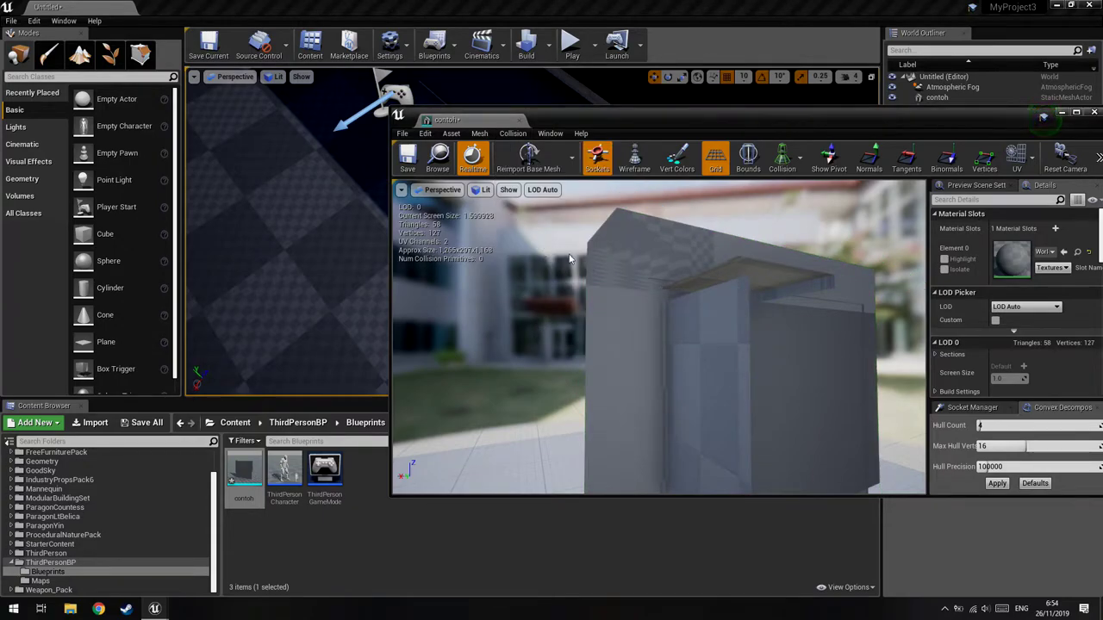
# Display contoh's complex collision and inspect it closely from several angles.
pyautogui.click(516, 138)
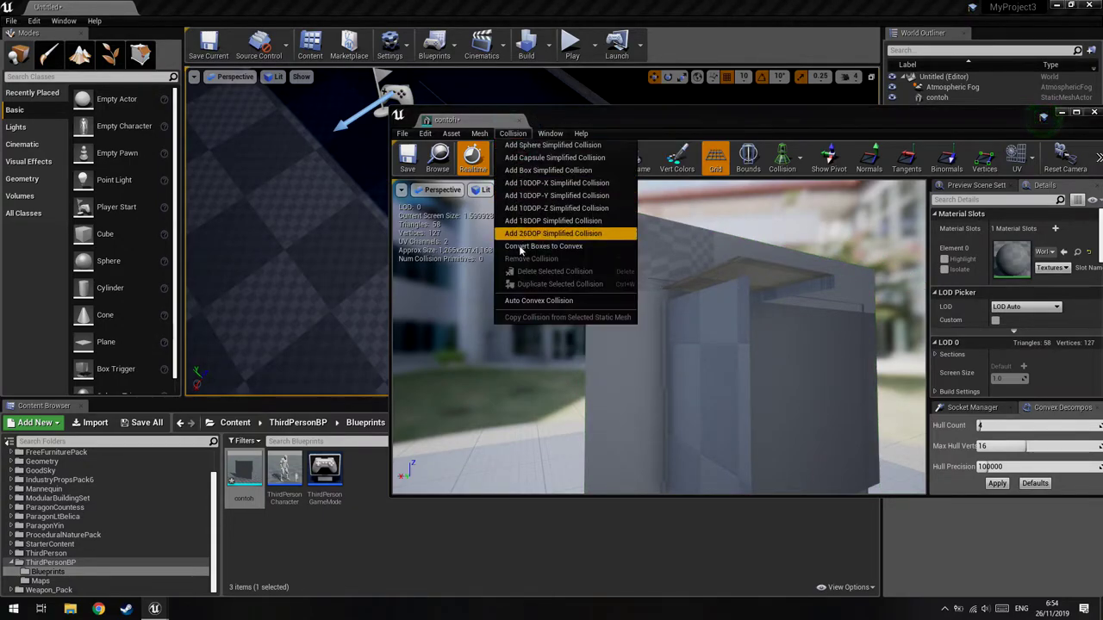
pyautogui.click(525, 302)
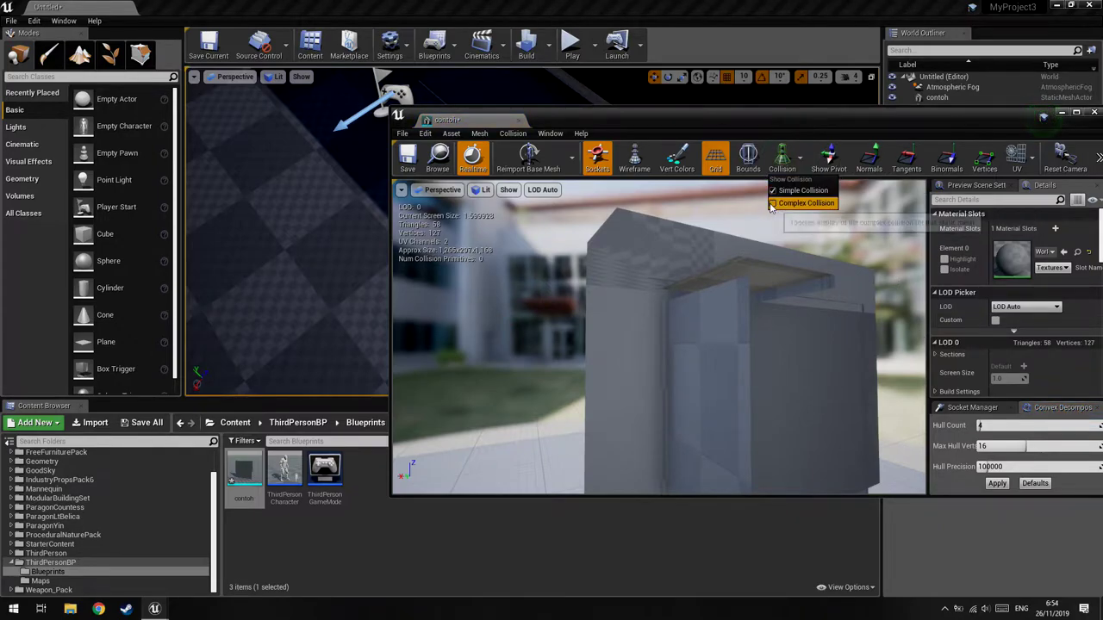
pyautogui.click(804, 204)
pyautogui.moveTo(721, 312); pyautogui.dragTo(617, 295)
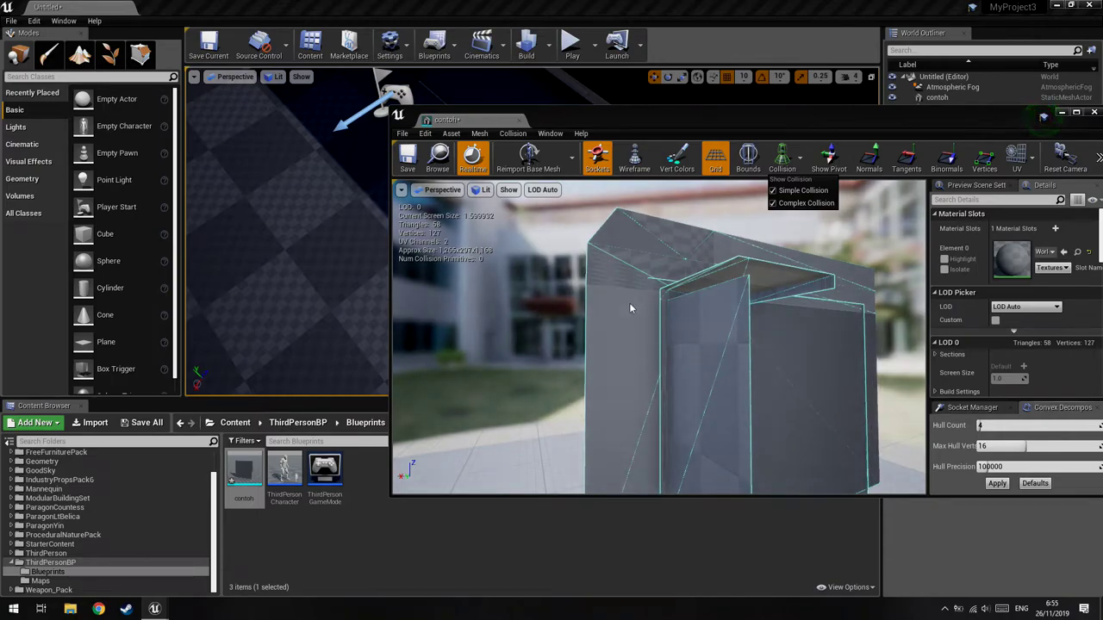
pyautogui.moveTo(669, 319)
pyautogui.mouseDown()
pyautogui.moveTo(741, 319)
pyautogui.moveTo(655, 320)
pyautogui.moveTo(723, 314)
pyautogui.moveTo(681, 319)
pyautogui.mouseUp()
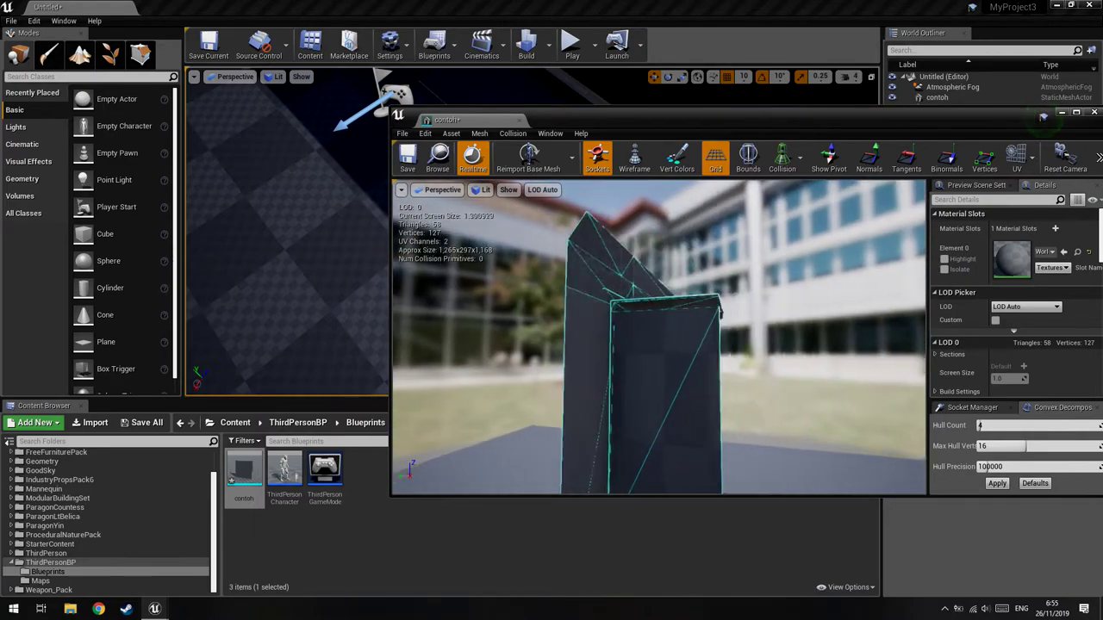
pyautogui.moveTo(680, 318); pyautogui.dragTo(556, 190)
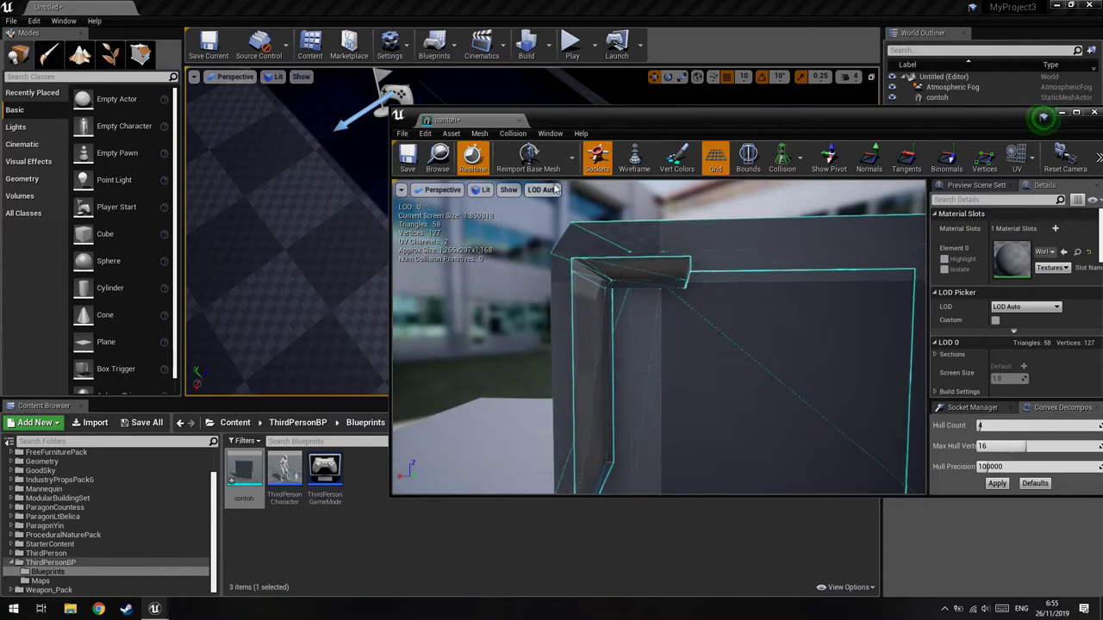
# Apply Auto Convex Collision with Hull Count 24 to contoh and close the mesh editor.
pyautogui.click(512, 134)
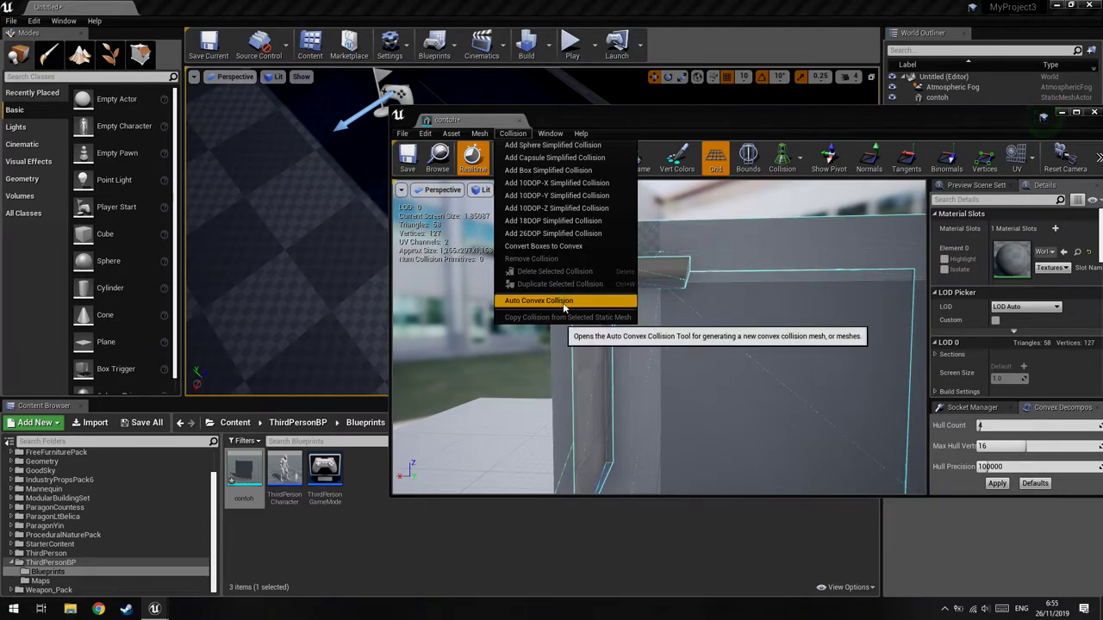
pyautogui.moveTo(586, 345); pyautogui.dragTo(414, 338)
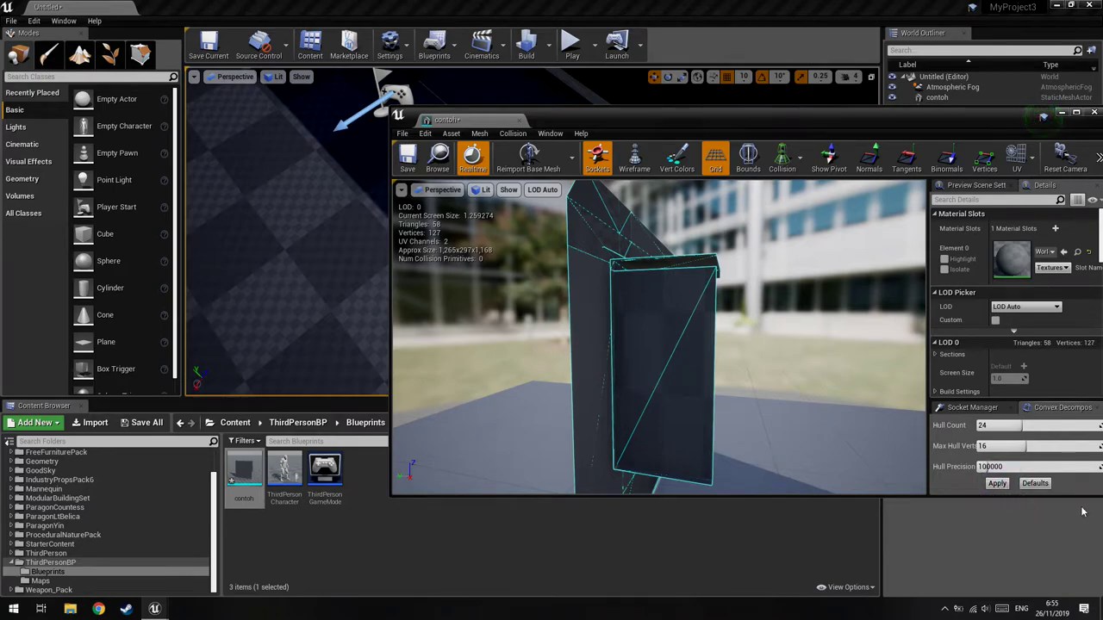
pyautogui.click(996, 483)
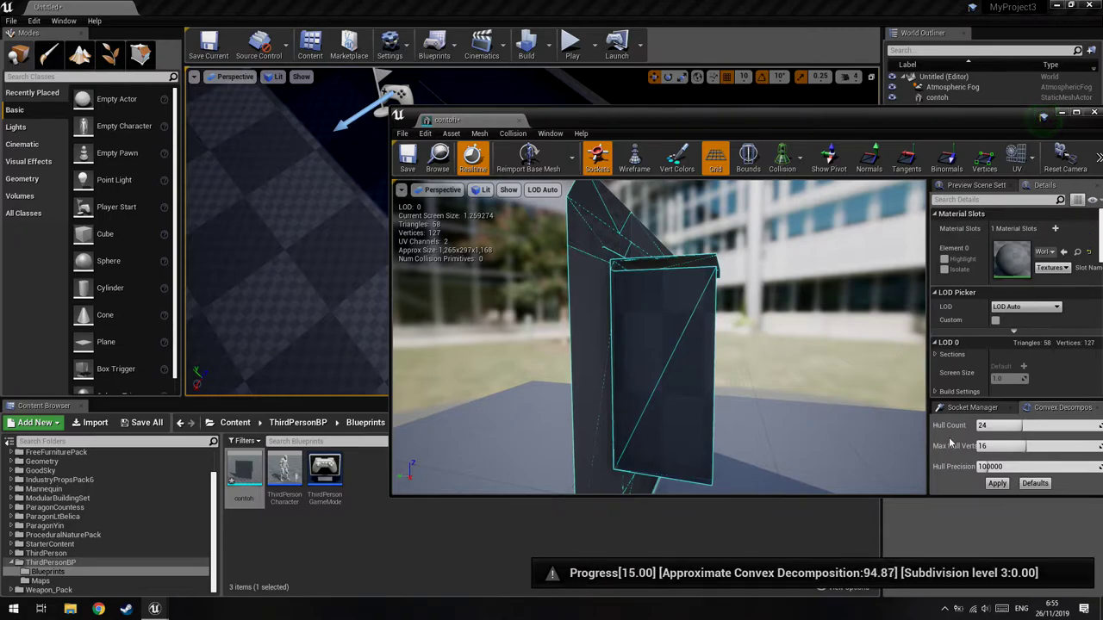
pyautogui.click(1094, 113)
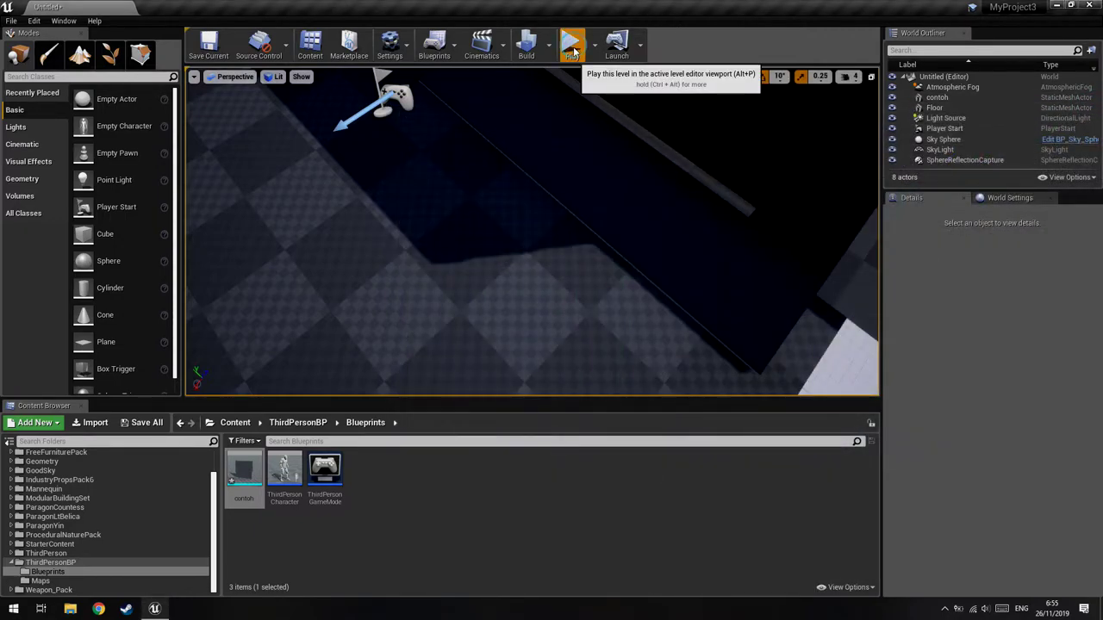
# Start a Play test and walk the character toward the wall.
pyautogui.click(572, 43)
pyautogui.click(532, 231)
pyautogui.press('w')
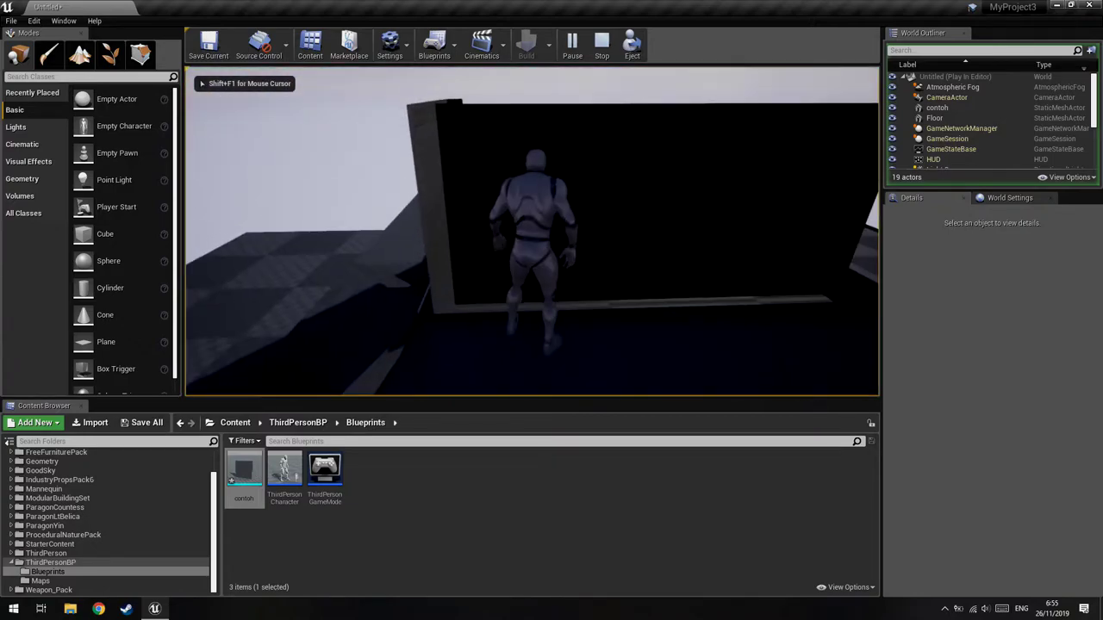
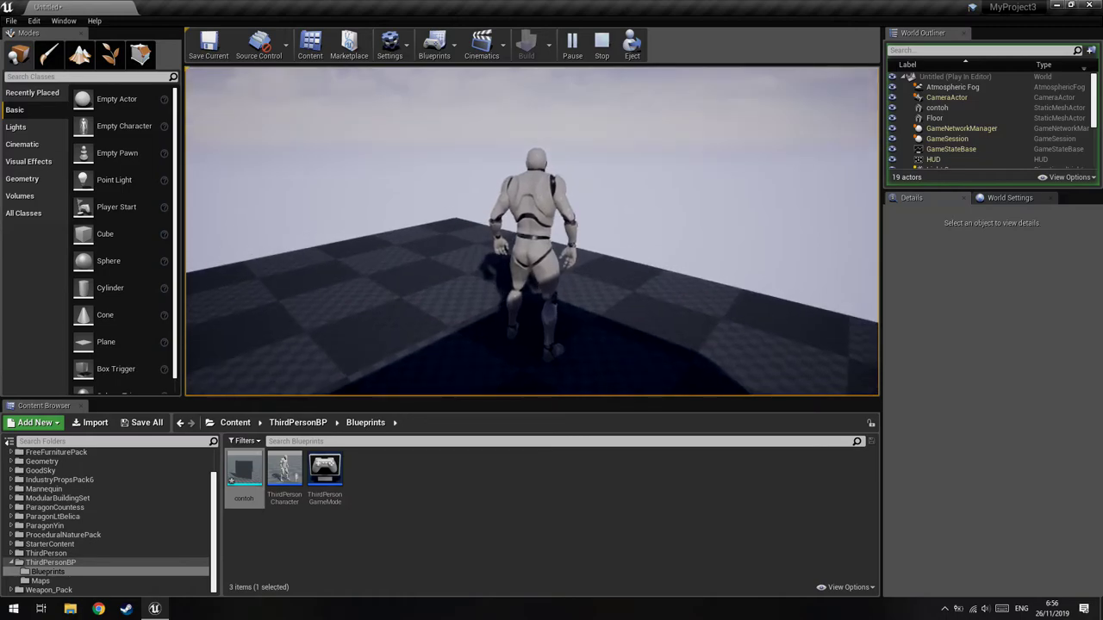
# Walk the mannequin forward across the checkered floor toward the contoh block.
pyautogui.press('w')
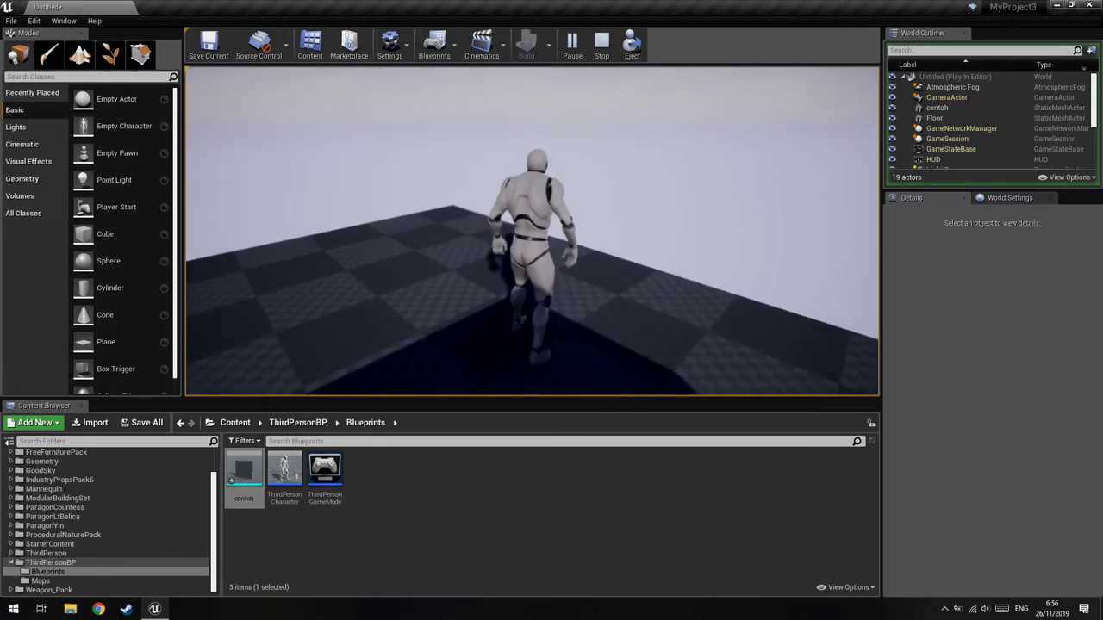